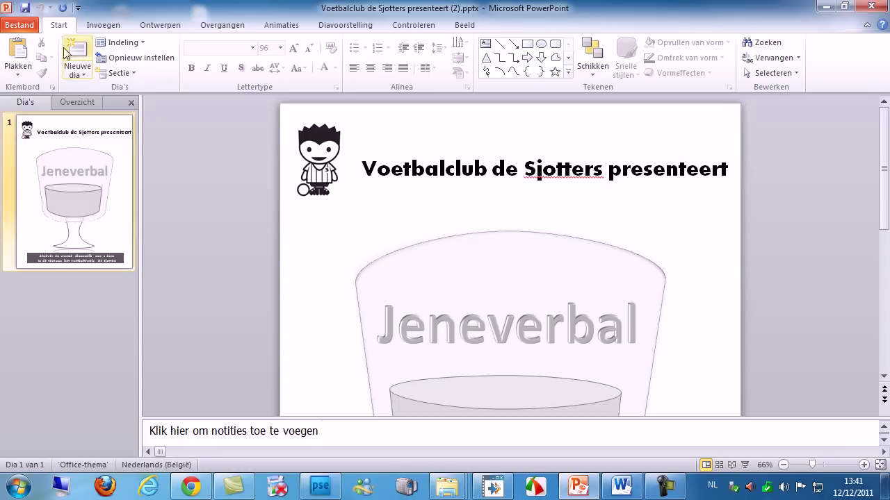
# Step: Change the slide size from A3 to A4 (210 x 297 mm), keeping portrait (Staand) orientation
pyautogui.click(160, 28)
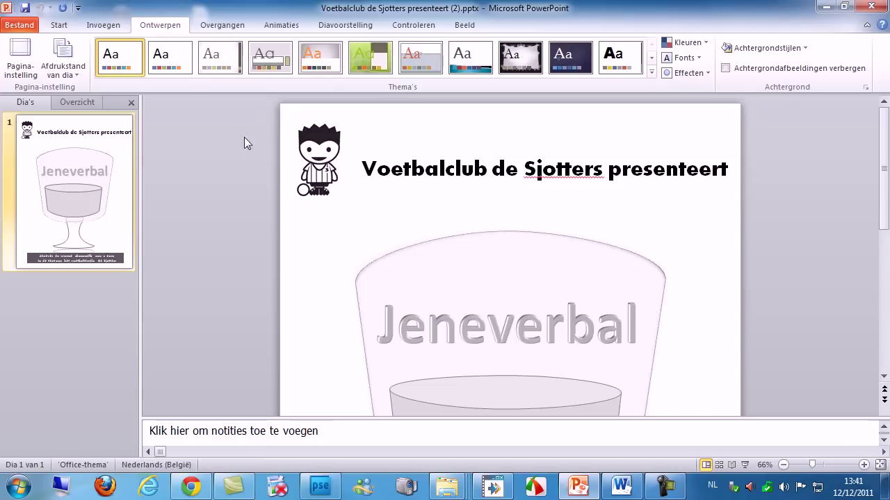
pyautogui.click(21, 59)
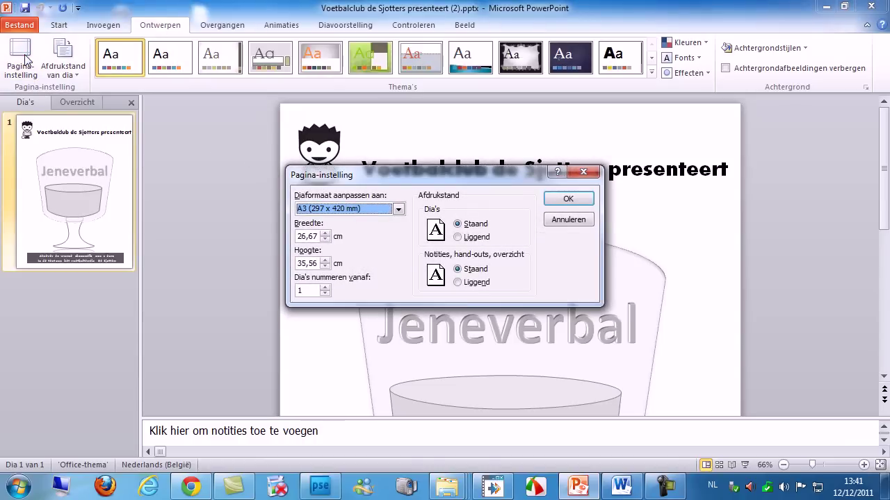
pyautogui.click(399, 209)
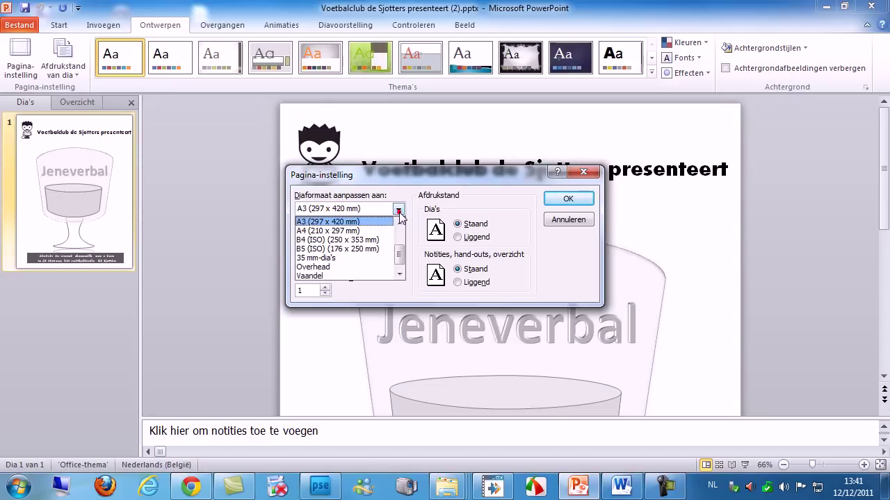
pyautogui.click(347, 232)
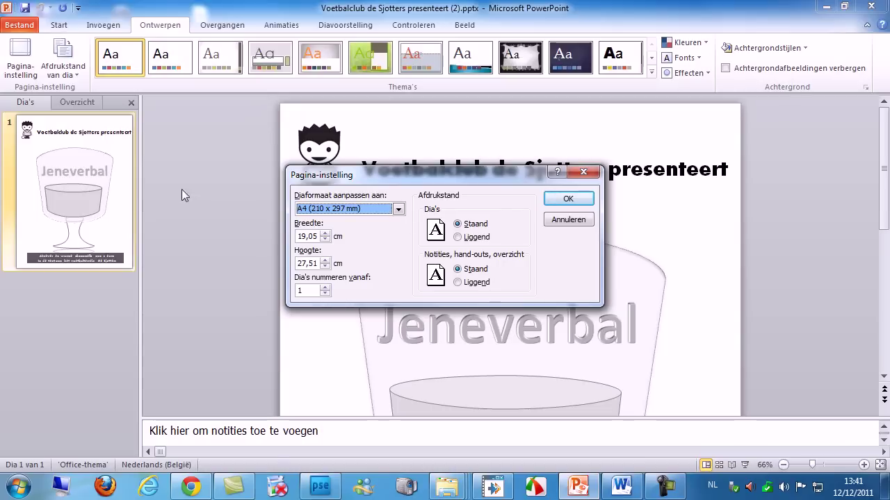
pyautogui.click(580, 205)
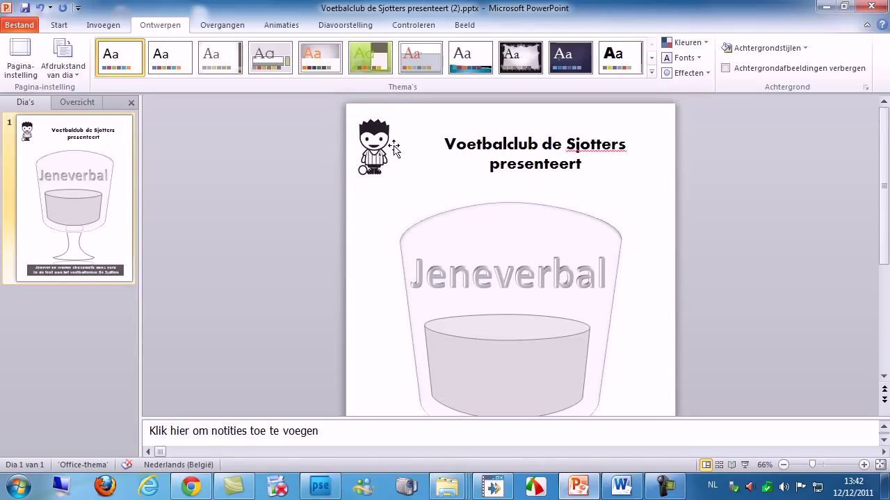
# Step: Insert furniture_023.jpg from Downloads and drag it off the slide to the upper right
pyautogui.click(108, 27)
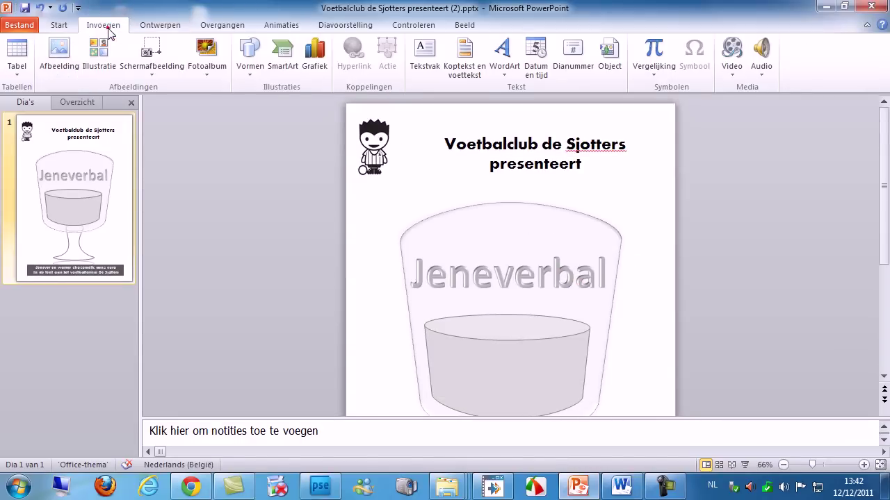
pyautogui.click(58, 61)
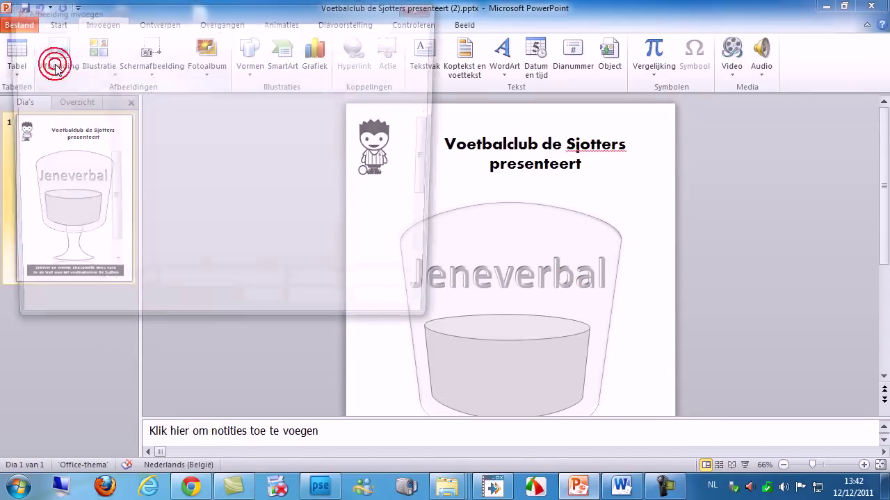
pyautogui.moveTo(433, 149)
pyautogui.mouseDown()
pyautogui.moveTo(437, 236)
pyautogui.moveTo(436, 119)
pyautogui.mouseUp()
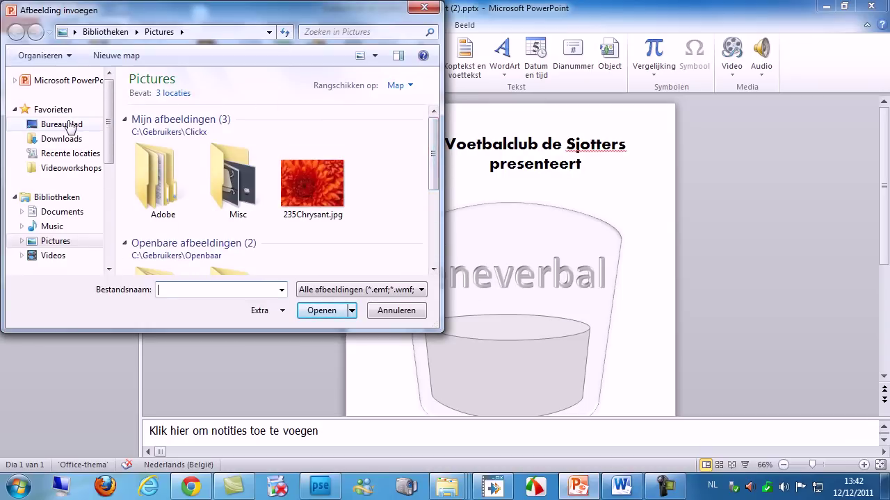
pyautogui.click(61, 143)
pyautogui.click(230, 97)
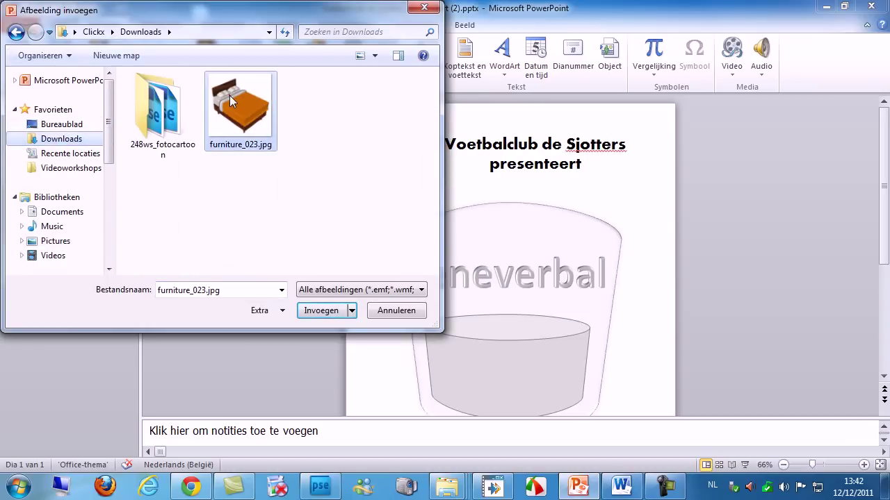
pyautogui.click(320, 310)
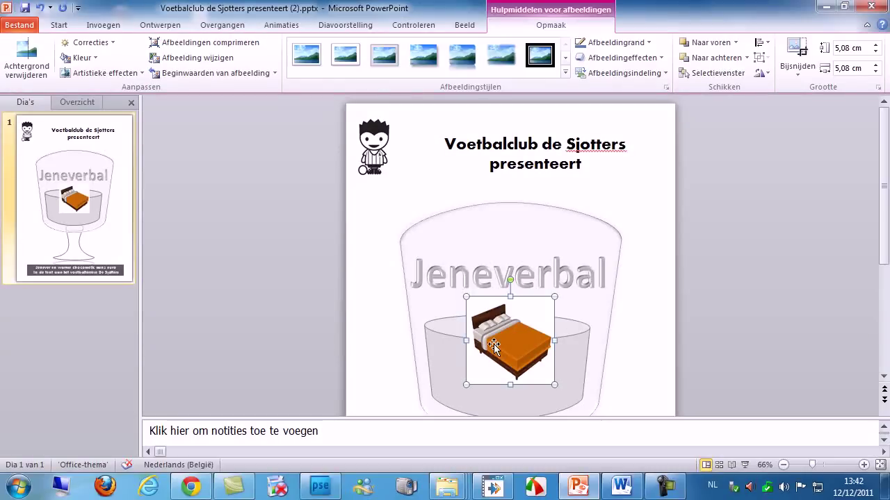
pyautogui.moveTo(493, 344)
pyautogui.mouseDown()
pyautogui.moveTo(632, 241)
pyautogui.moveTo(756, 207)
pyautogui.mouseUp()
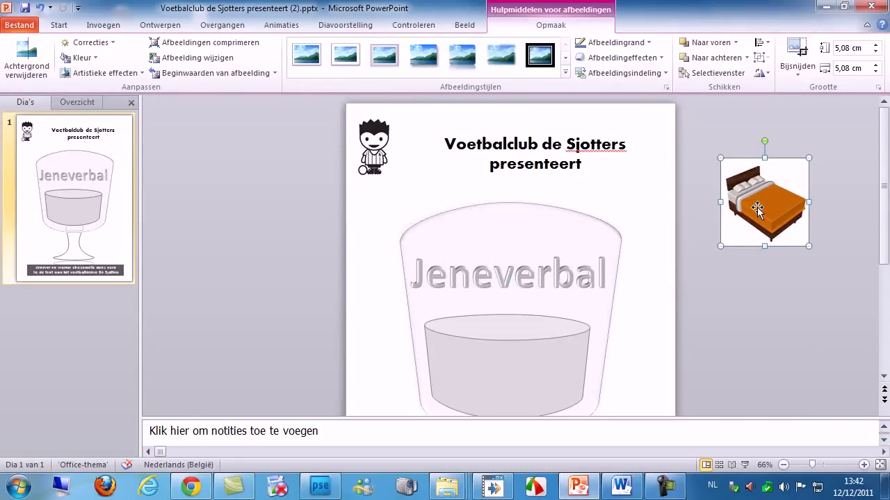
pyautogui.click(504, 236)
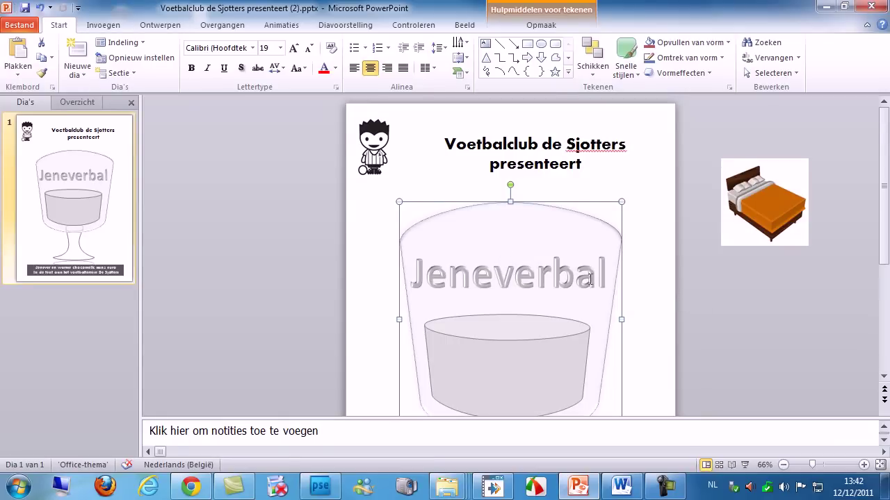
# Step: Draw an Ovaal left of the glass and enlarge it to about 9.58 × 10.4 cm
pyautogui.scroll(-2, 589, 280)
pyautogui.scroll(-3, 589, 280)
pyautogui.scroll(1, 589, 280)
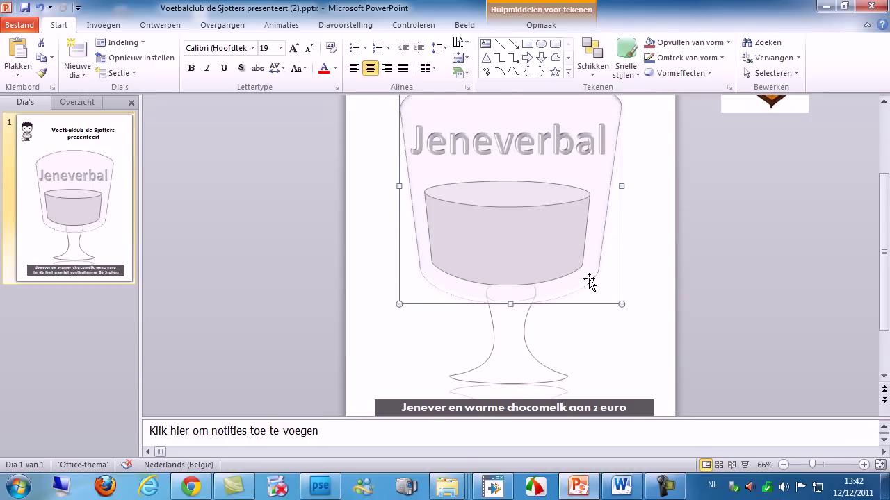
pyautogui.scroll(1, 589, 280)
pyautogui.scroll(-3, 590, 280)
pyautogui.scroll(4, 589, 281)
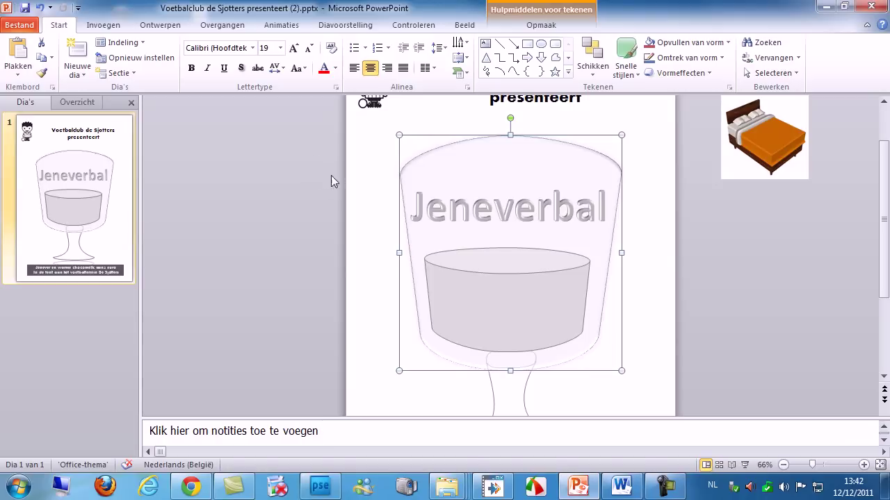
pyautogui.click(540, 26)
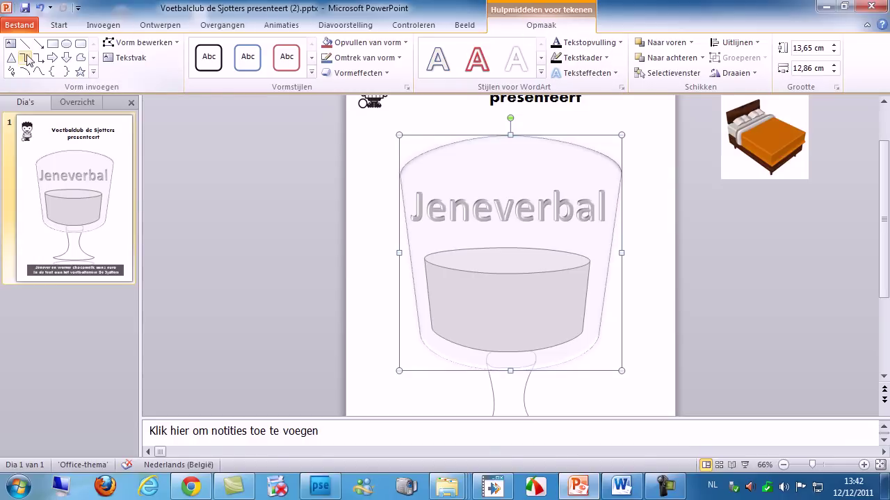
pyautogui.click(94, 59)
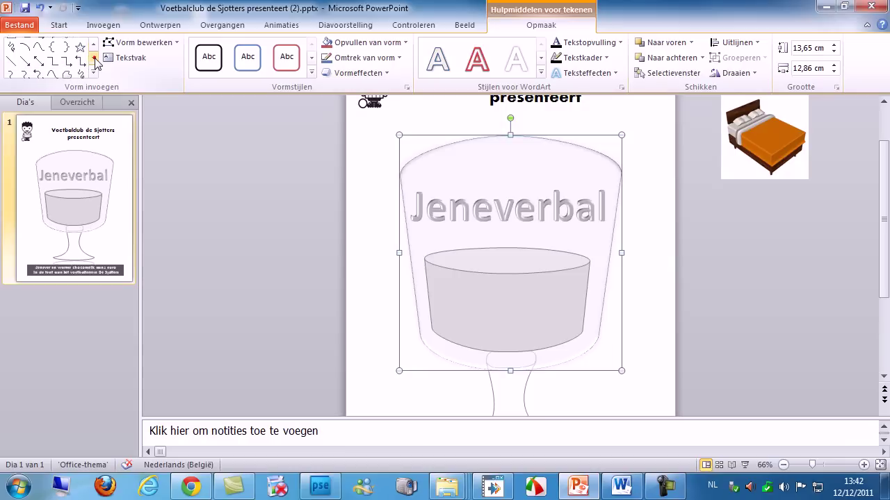
pyautogui.click(94, 59)
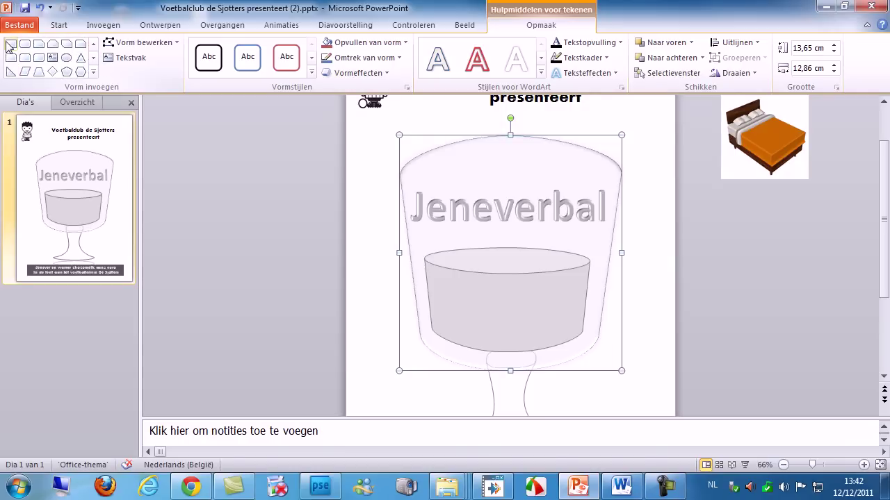
pyautogui.click(68, 59)
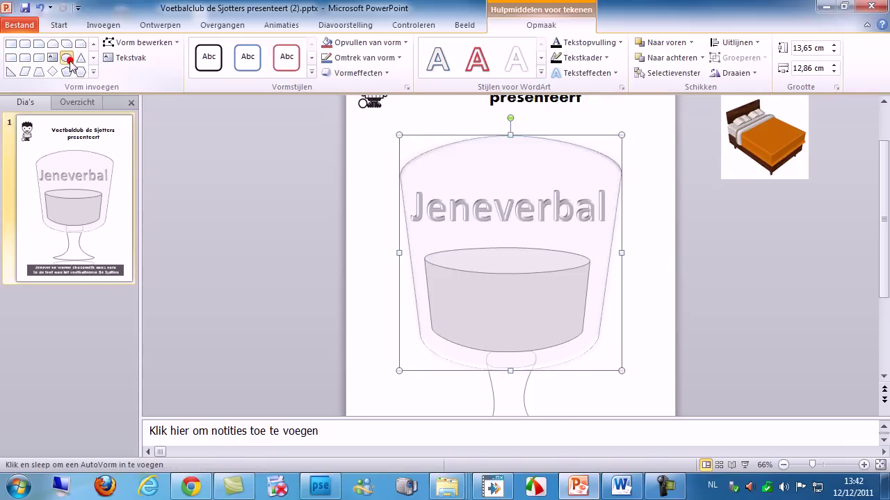
pyautogui.click(353, 304)
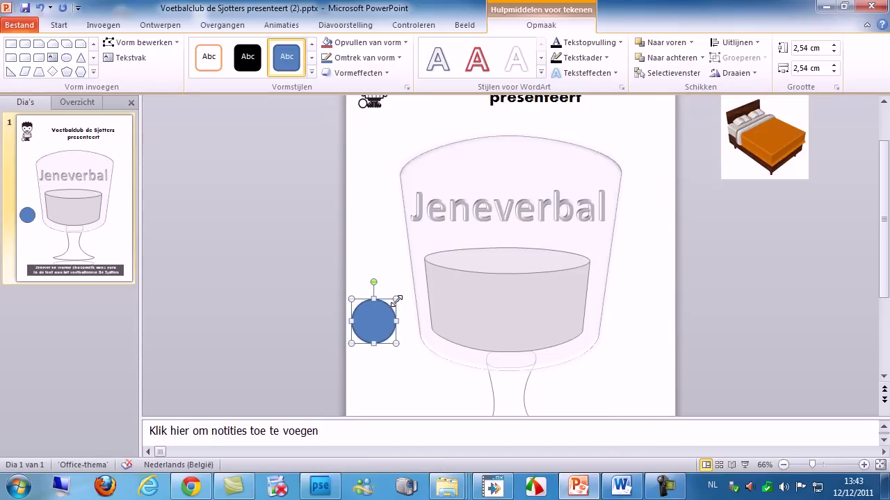
pyautogui.moveTo(396, 299); pyautogui.dragTo(532, 178)
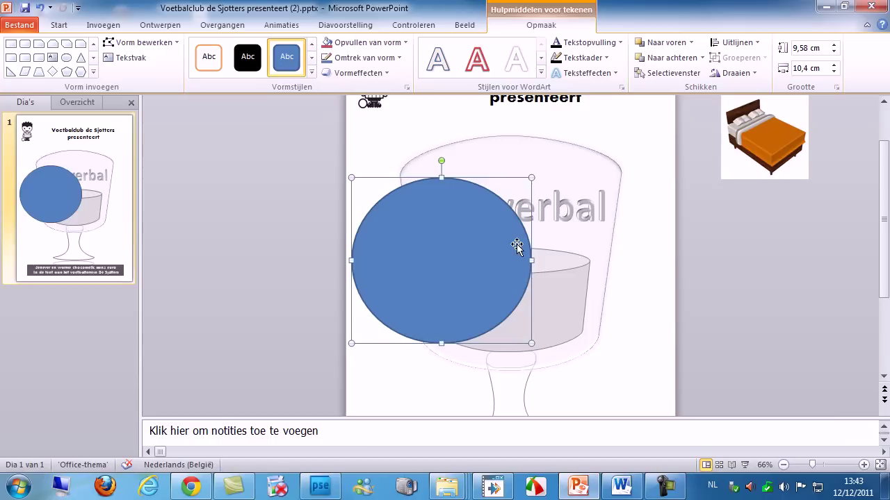
# Step: Edit the circle's points, shifting the top point up and right and bulging the right side outward
pyautogui.click(176, 43)
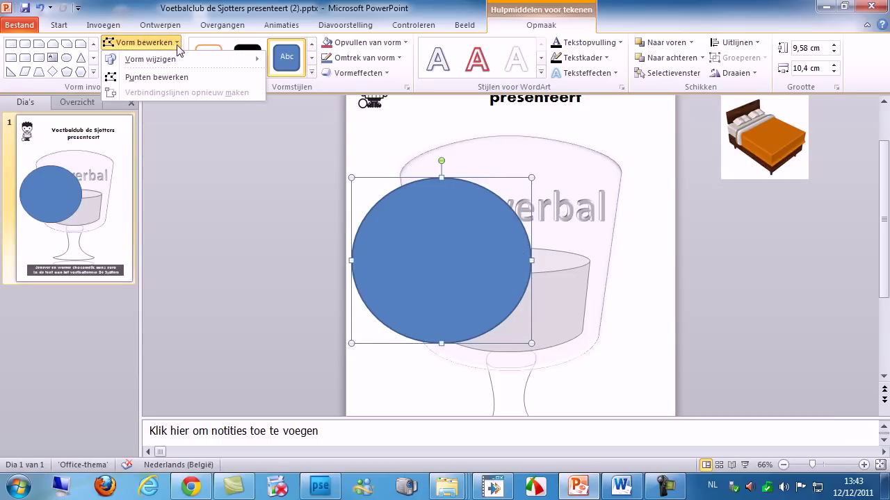
pyautogui.click(153, 79)
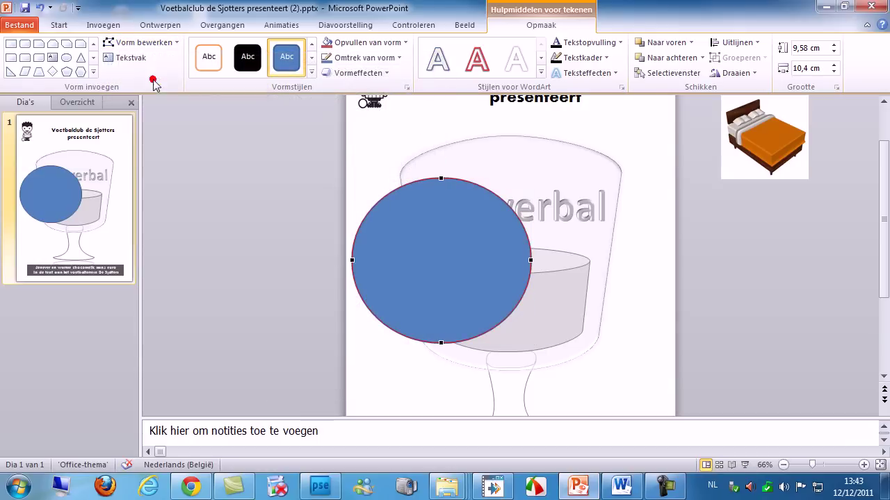
pyautogui.moveTo(440, 177); pyautogui.dragTo(394, 152)
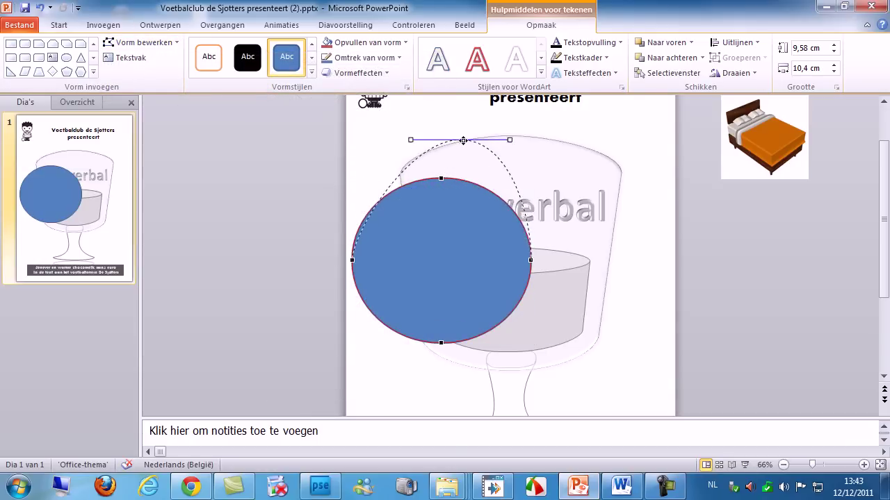
pyautogui.moveTo(393, 153); pyautogui.dragTo(495, 151)
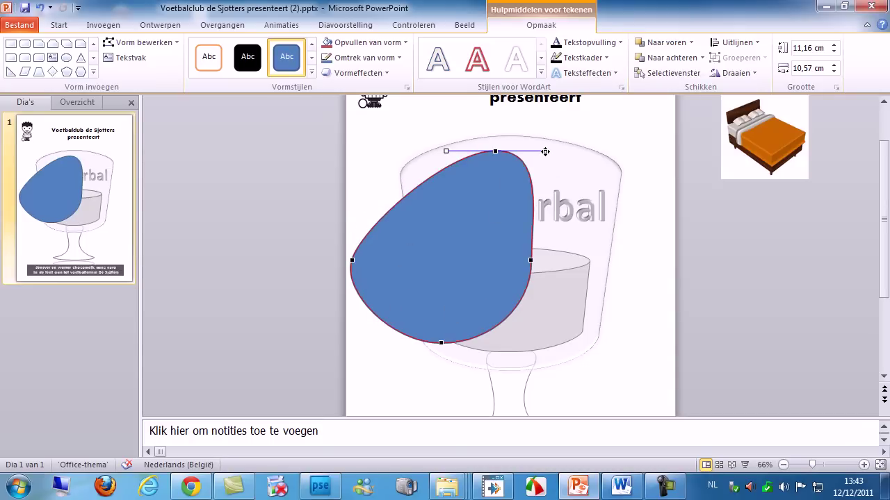
pyautogui.moveTo(545, 152)
pyautogui.mouseDown()
pyautogui.moveTo(538, 177)
pyautogui.moveTo(583, 185)
pyautogui.moveTo(545, 182)
pyautogui.mouseUp()
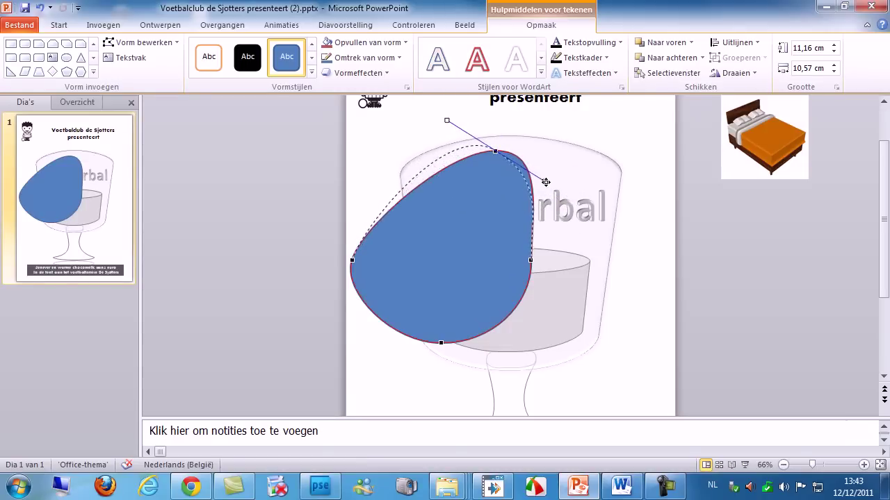
pyautogui.moveTo(546, 182); pyautogui.dragTo(572, 181)
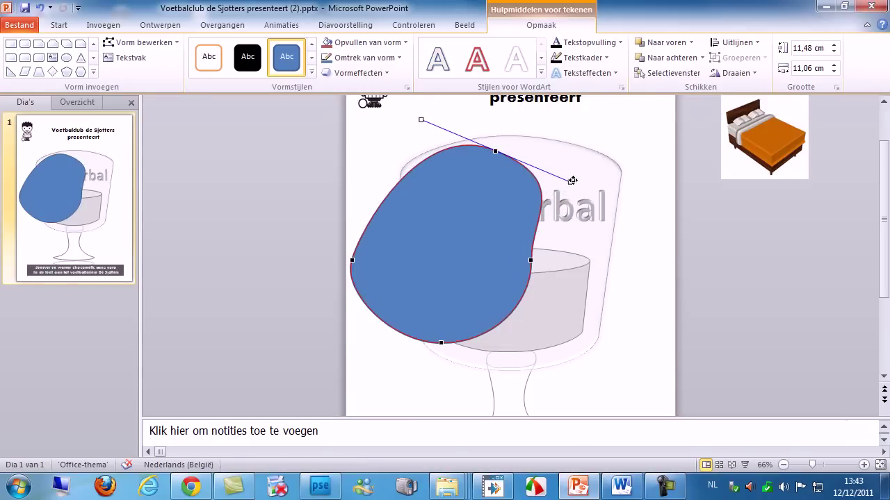
pyautogui.click(572, 180)
# Step: Rework the blob's points, pulling the top curve down and flattening the bottom edge
pyautogui.click(503, 178)
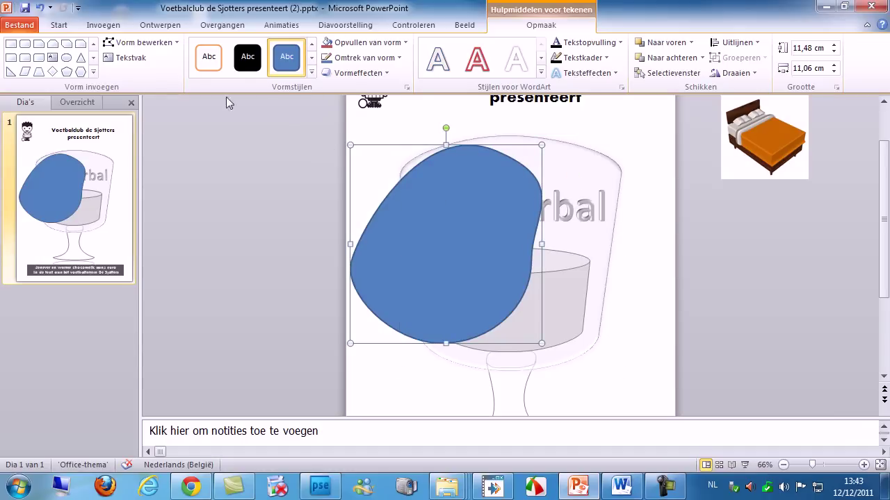
pyautogui.click(139, 42)
pyautogui.click(142, 73)
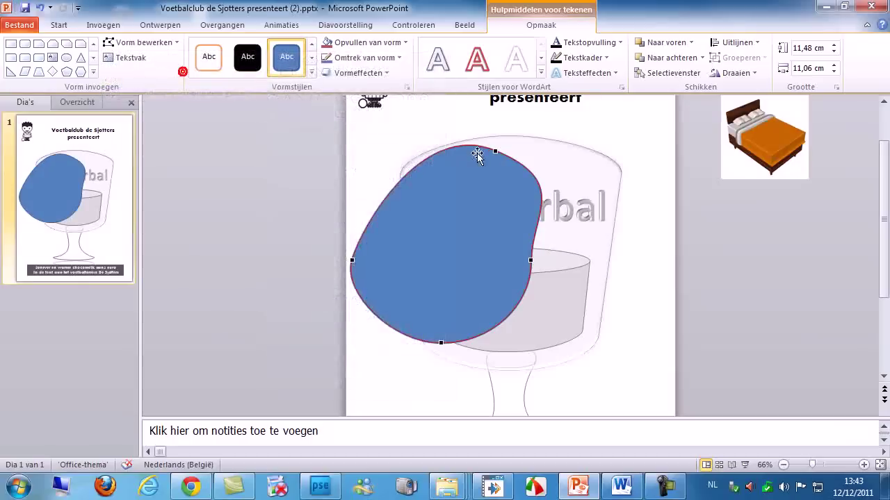
pyautogui.moveTo(477, 147)
pyautogui.mouseDown()
pyautogui.moveTo(455, 187)
pyautogui.moveTo(445, 142)
pyautogui.mouseUp()
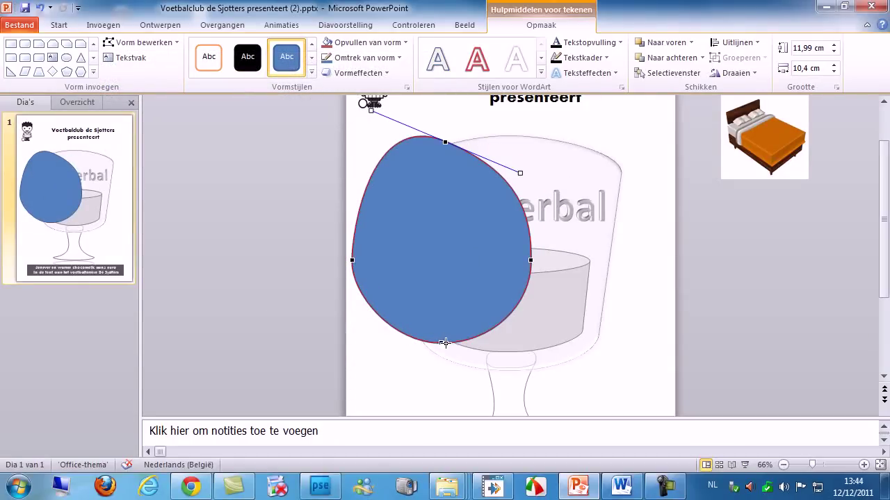
pyautogui.moveTo(443, 342); pyautogui.dragTo(427, 306)
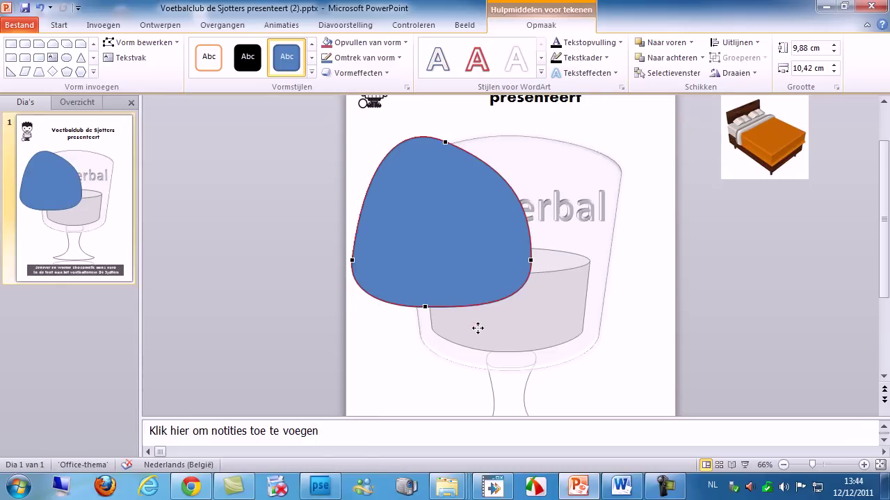
pyautogui.click(425, 306)
pyautogui.moveTo(472, 306); pyautogui.dragTo(471, 327)
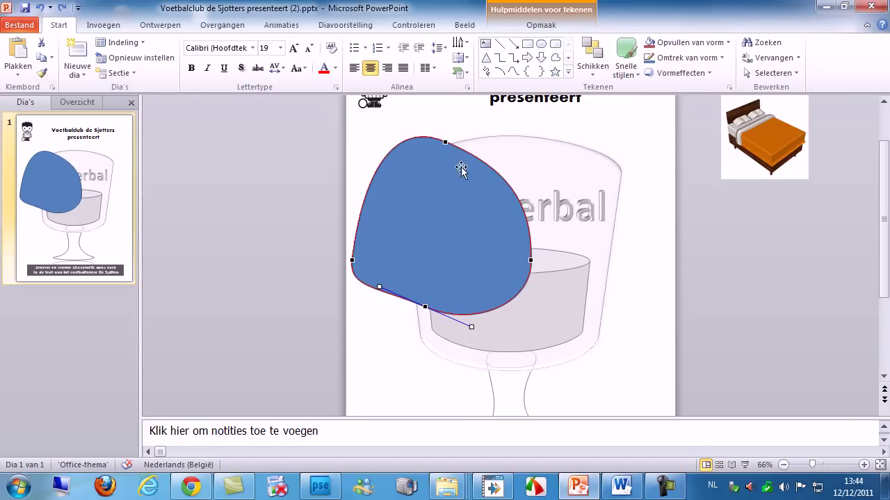
# Step: Apply a Vooraf ingesteld preset effect from Vormeffecten to the blue blob
pyautogui.click(347, 154)
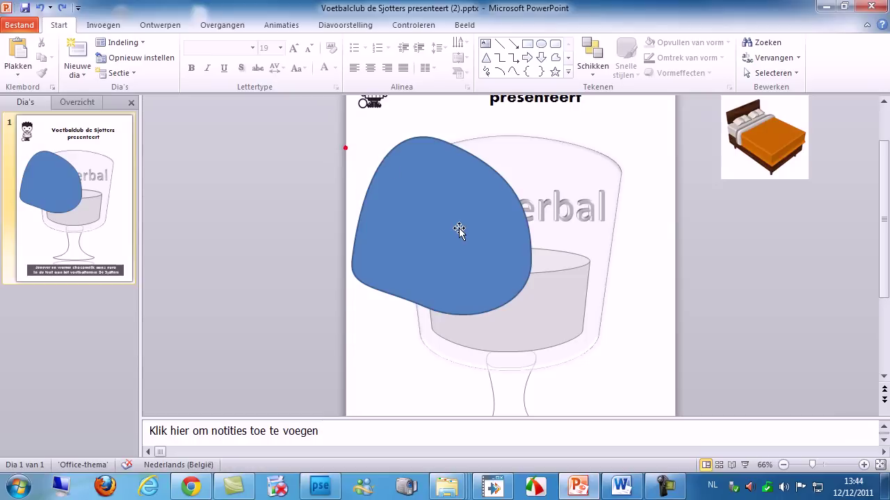
pyautogui.click(459, 228)
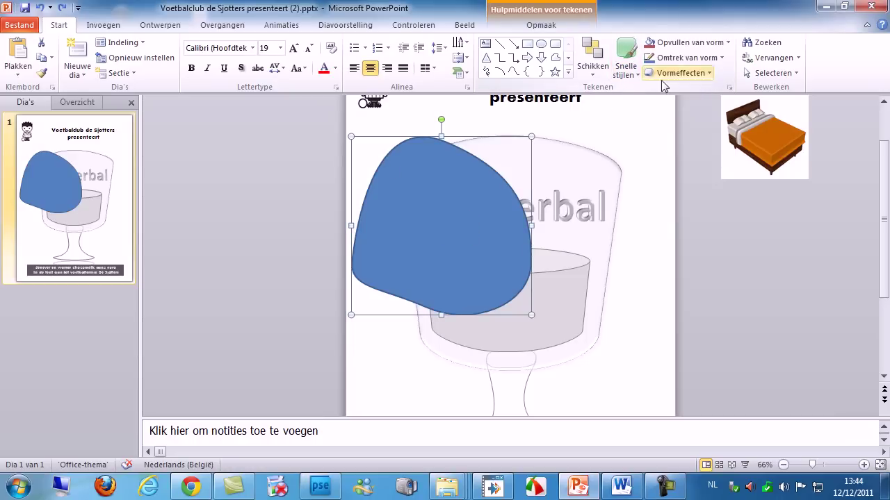
pyautogui.click(709, 73)
pyautogui.moveTo(699, 97)
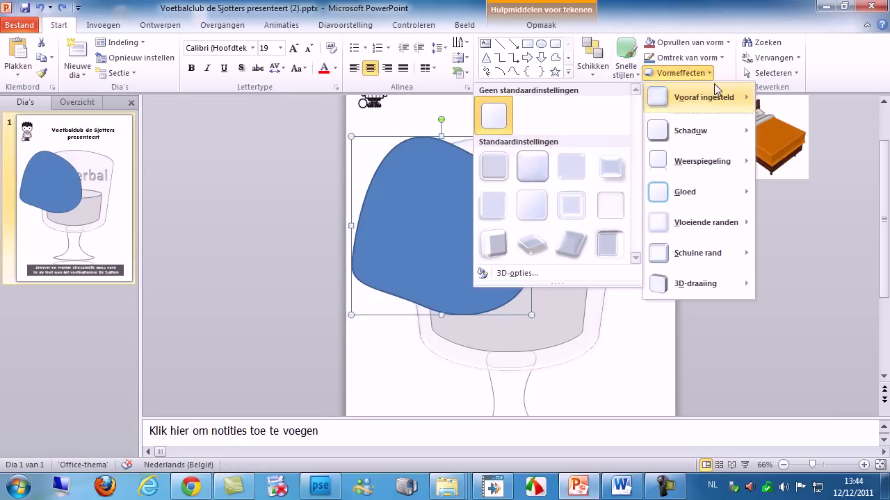
pyautogui.click(529, 165)
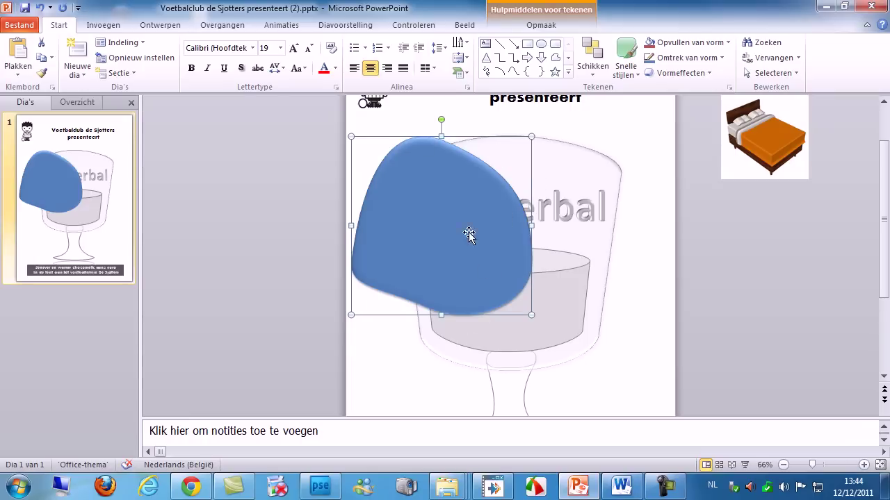
# Step: Add Vloeiende randen to the blob so its edges are soft and blurred
pyautogui.click(707, 73)
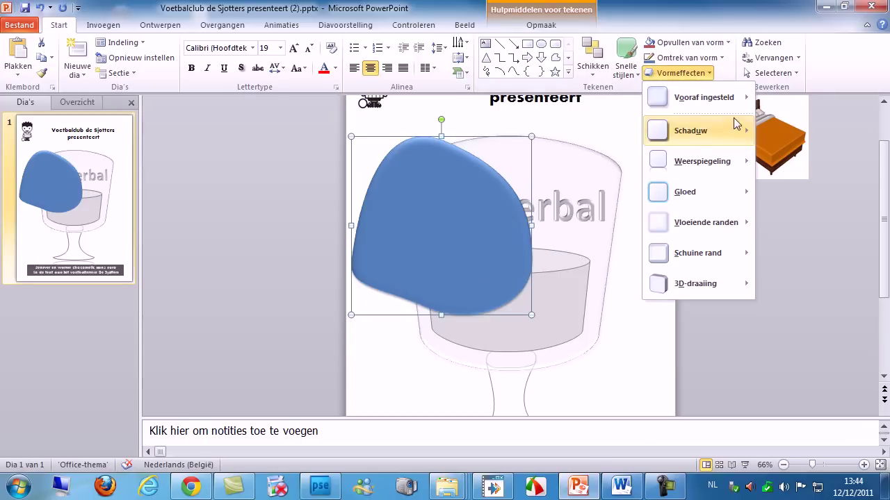
pyautogui.moveTo(698, 98)
pyautogui.click(572, 253)
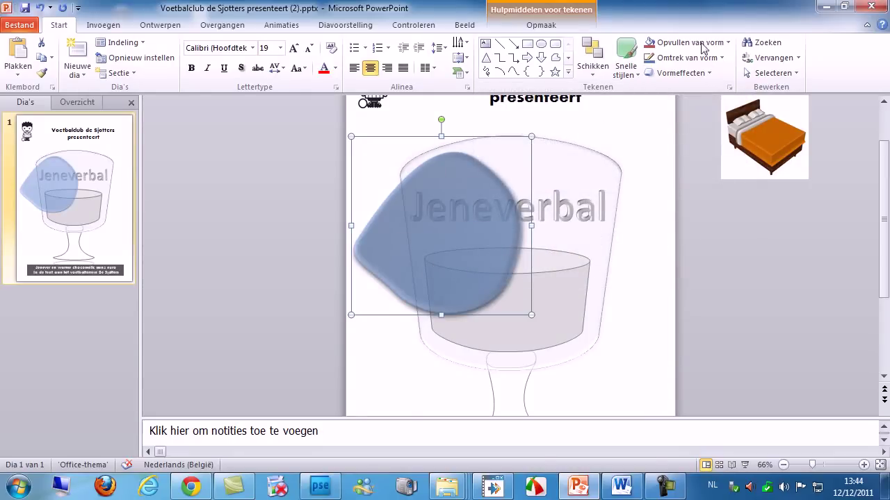
pyautogui.click(710, 73)
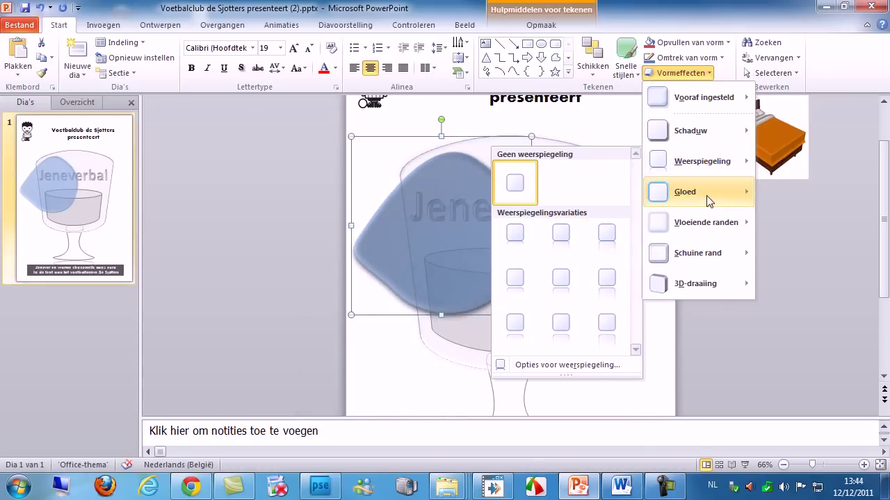
pyautogui.moveTo(695, 283)
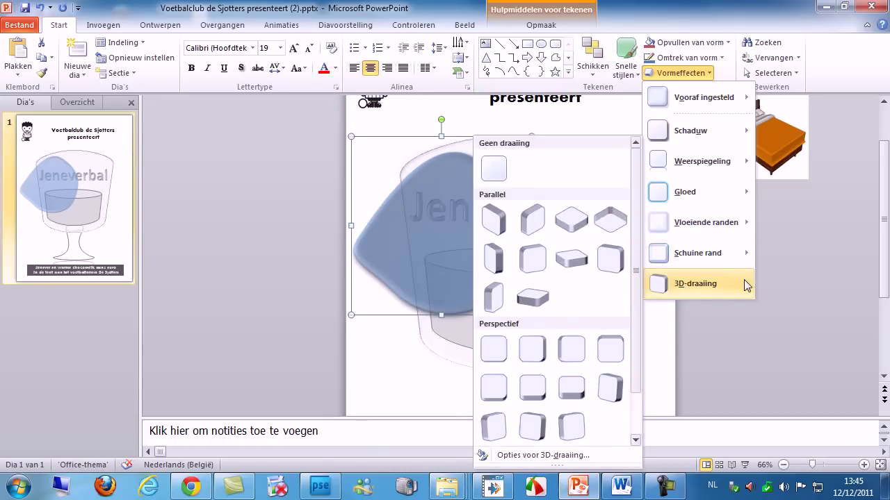
pyautogui.click(640, 278)
# Step: Select the full title text 'Voetbalclub de Sjotters presenteert'
pyautogui.click(640, 274)
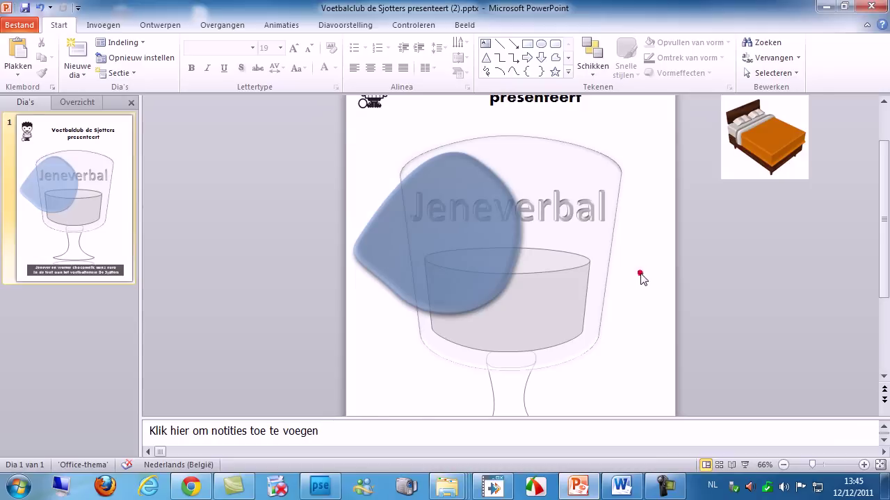
pyautogui.scroll(-1, 640, 278)
pyautogui.scroll(1, 638, 278)
pyautogui.scroll(1, 638, 278)
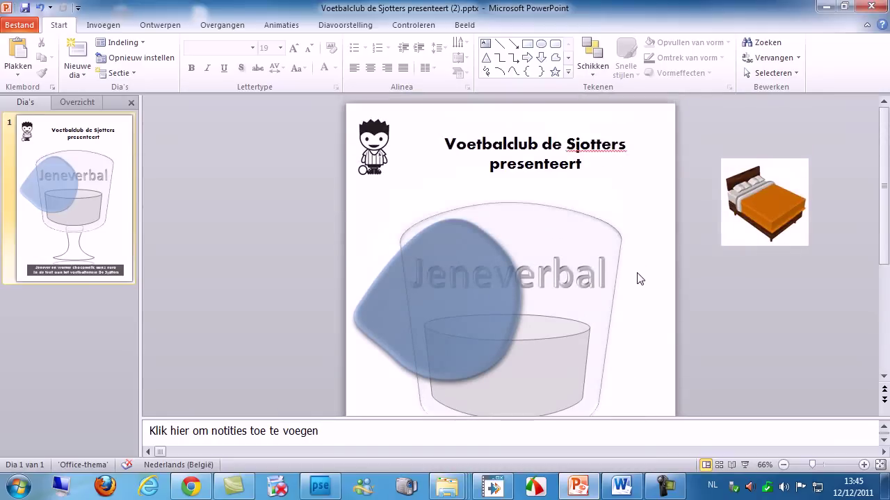
pyautogui.click(576, 148)
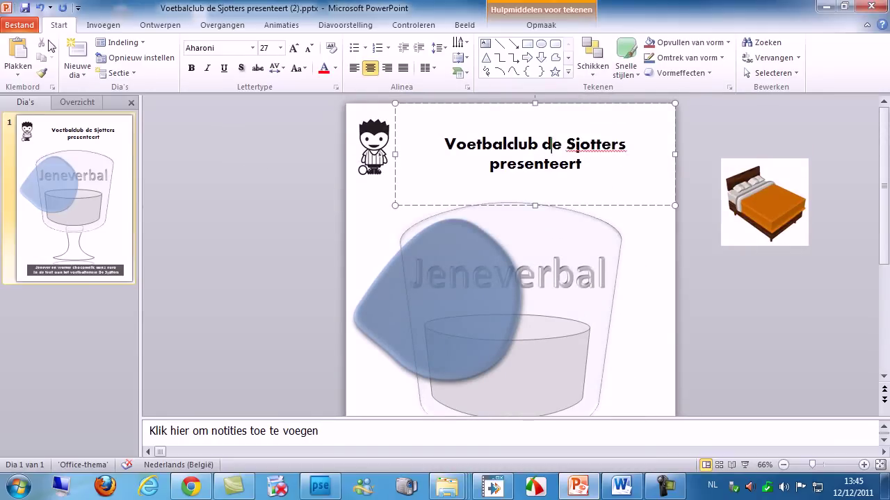
pyautogui.click(104, 25)
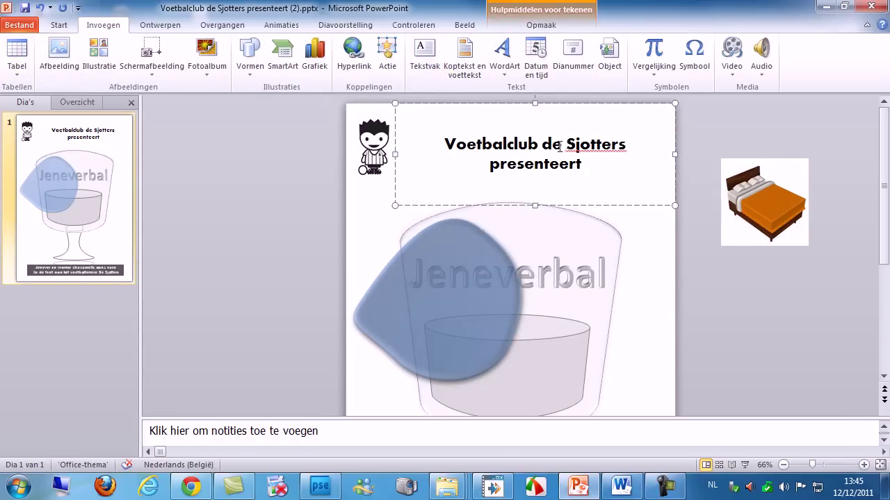
pyautogui.click(560, 146)
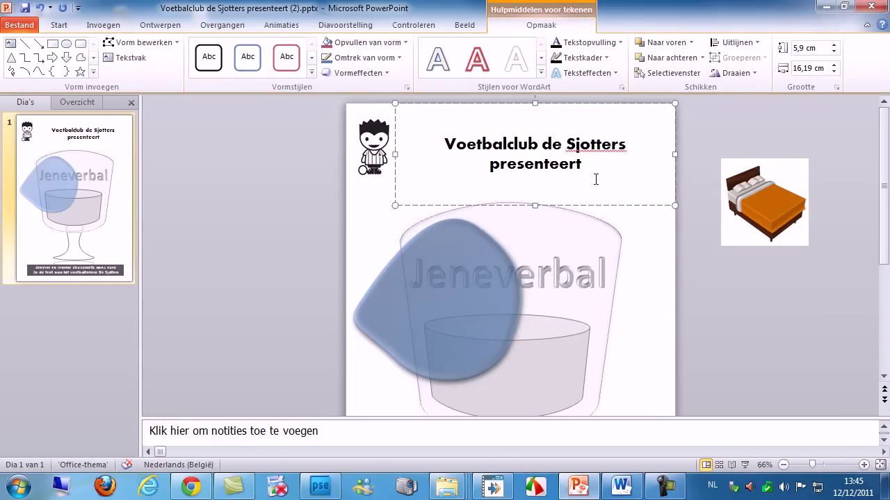
pyautogui.moveTo(609, 169); pyautogui.dragTo(486, 146)
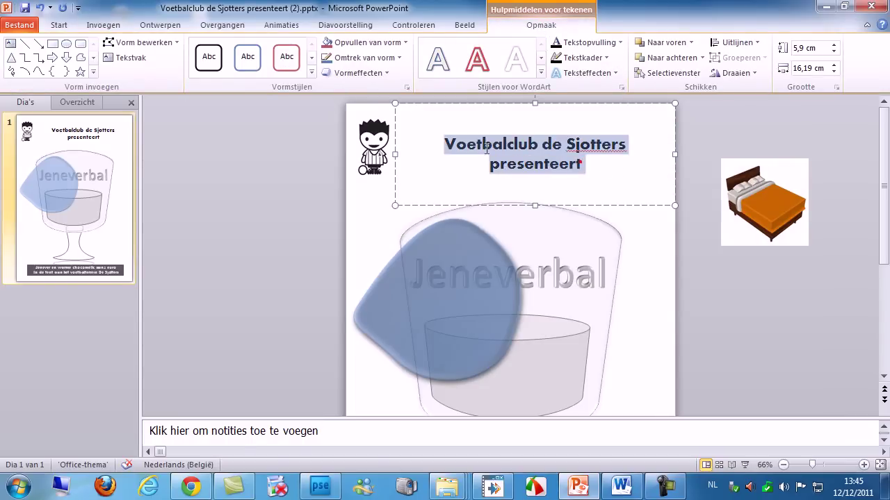
# Step: Apply the green-outlined WordArt style to the title and bring up Teksteffecten
pyautogui.click(476, 61)
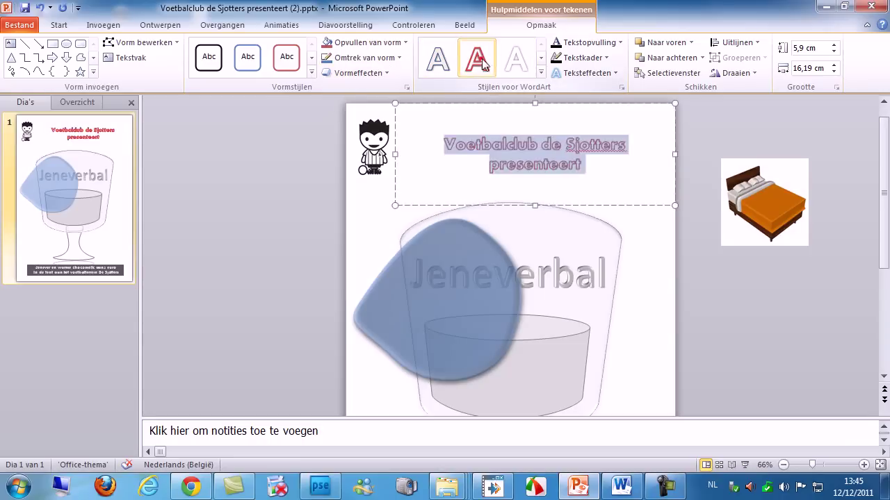
pyautogui.click(516, 60)
pyautogui.click(541, 58)
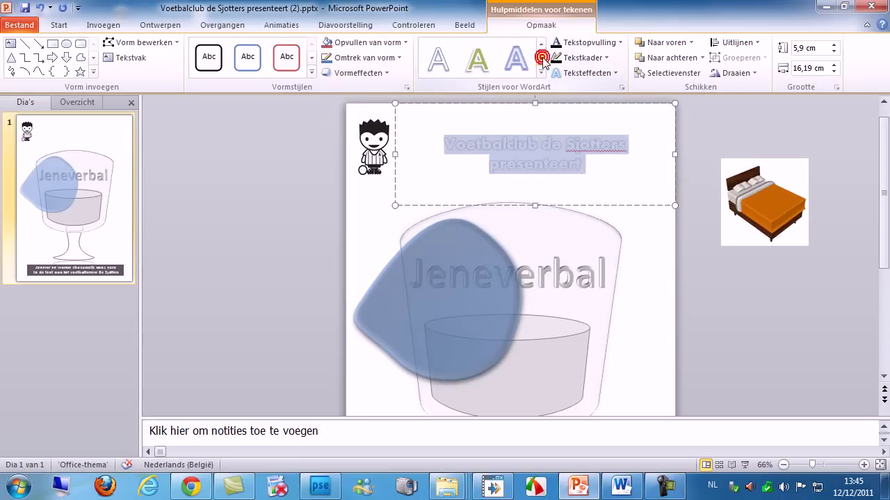
pyautogui.click(491, 57)
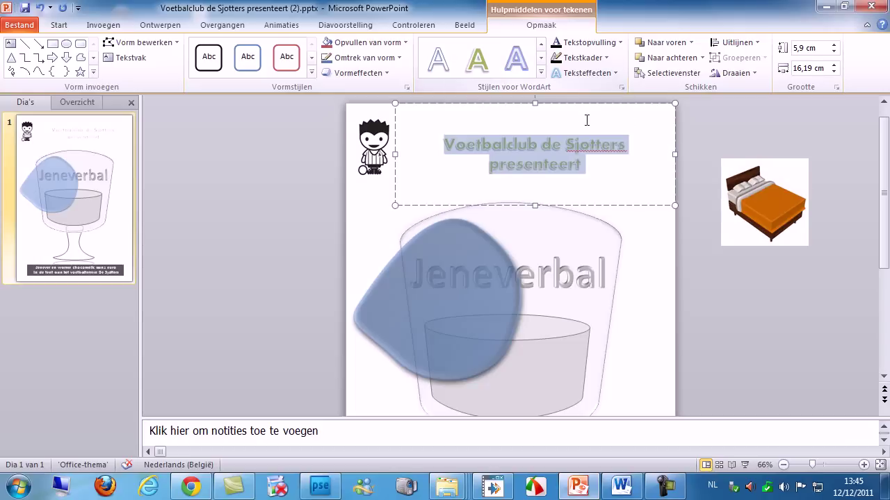
pyautogui.click(611, 73)
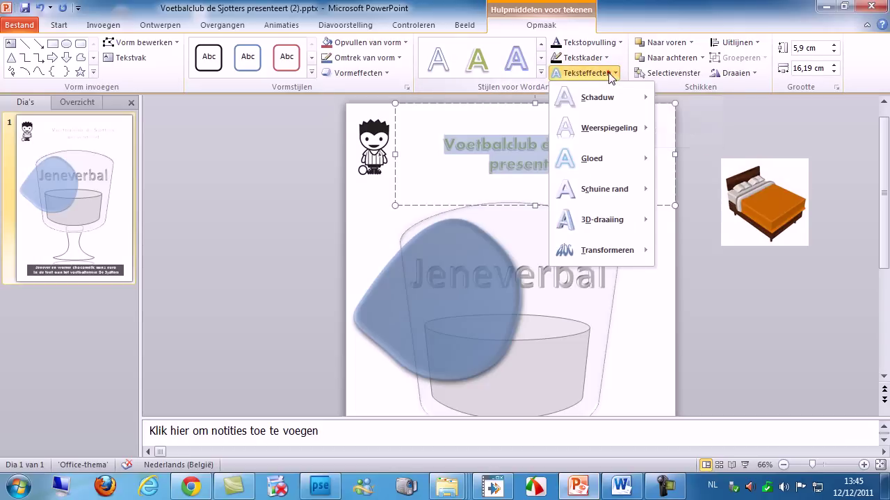
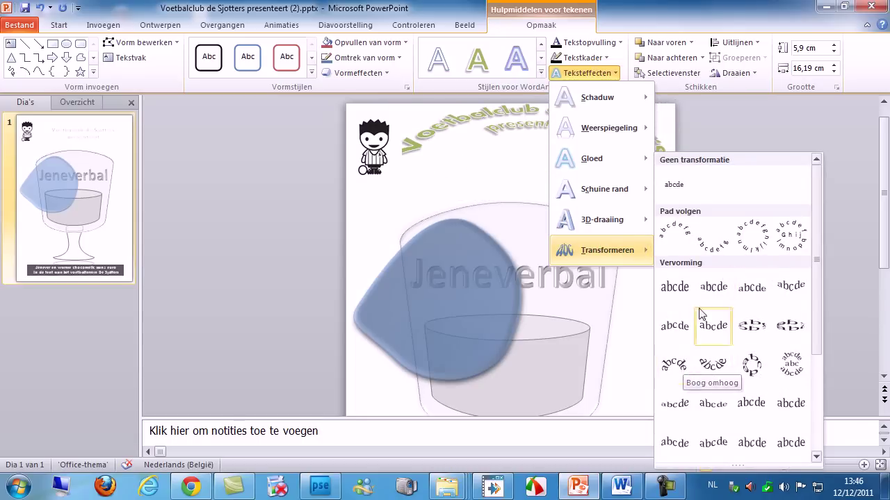
# Step: Apply the Arch Down (Boog omlaag) Follow Path transform to the 'Voetbalclub de Sjotters presenteert' WordArt
pyautogui.click(711, 240)
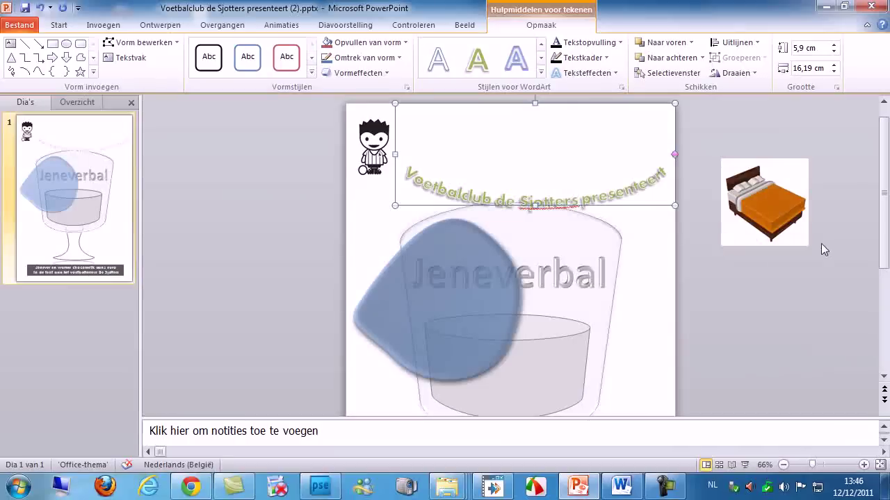
pyautogui.scroll(1, 705, 233)
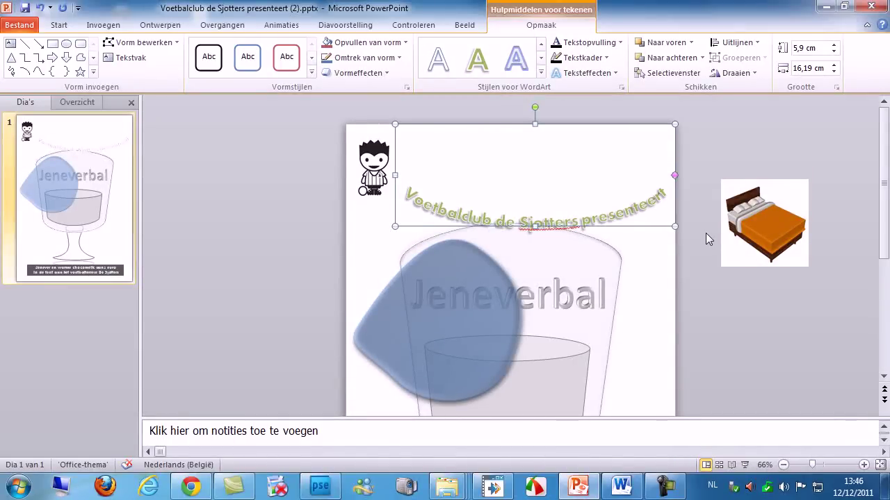
pyautogui.click(705, 233)
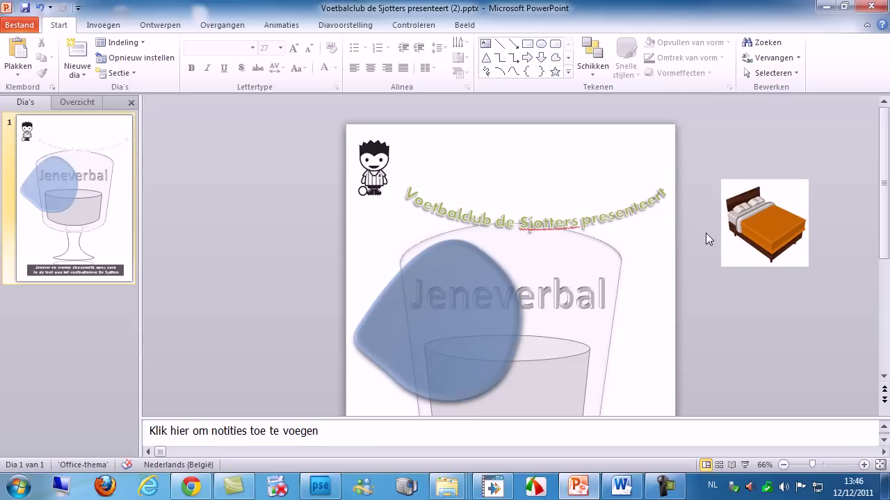
pyautogui.scroll(-2, 692, 217)
pyautogui.scroll(-3, 693, 221)
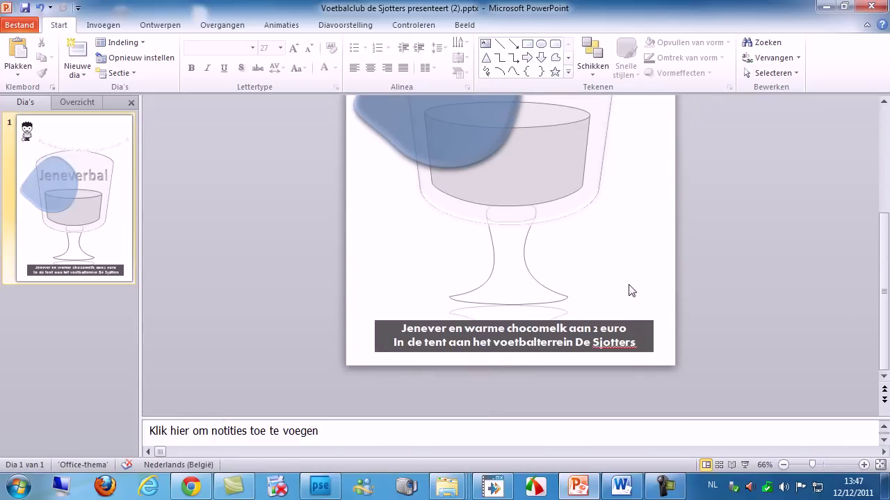
pyautogui.scroll(2, 629, 291)
pyautogui.scroll(1, 629, 291)
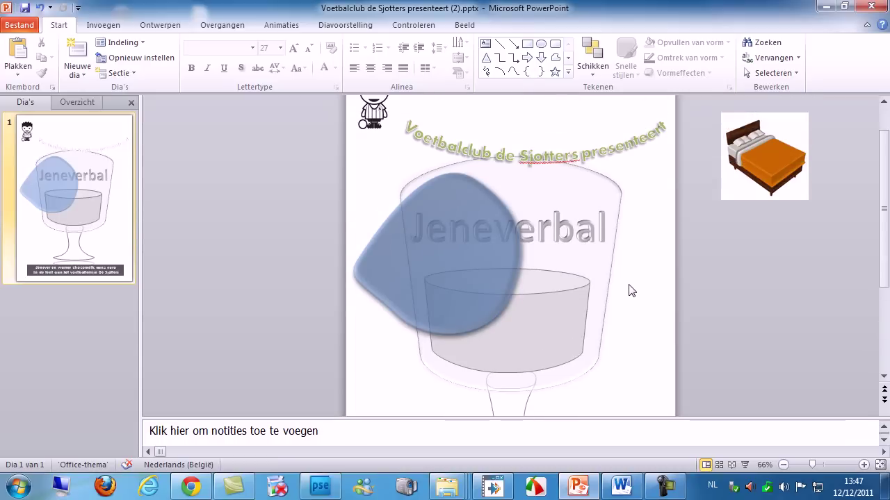
pyautogui.scroll(1, 630, 290)
pyautogui.scroll(1, 630, 290)
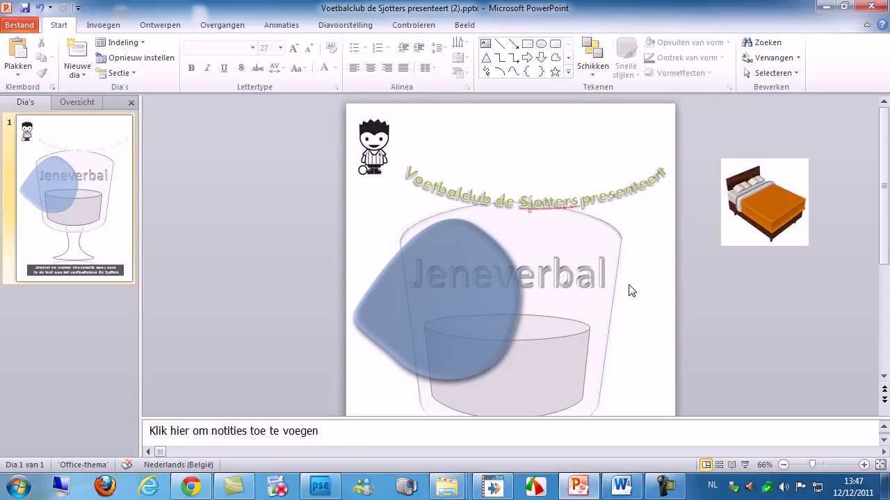